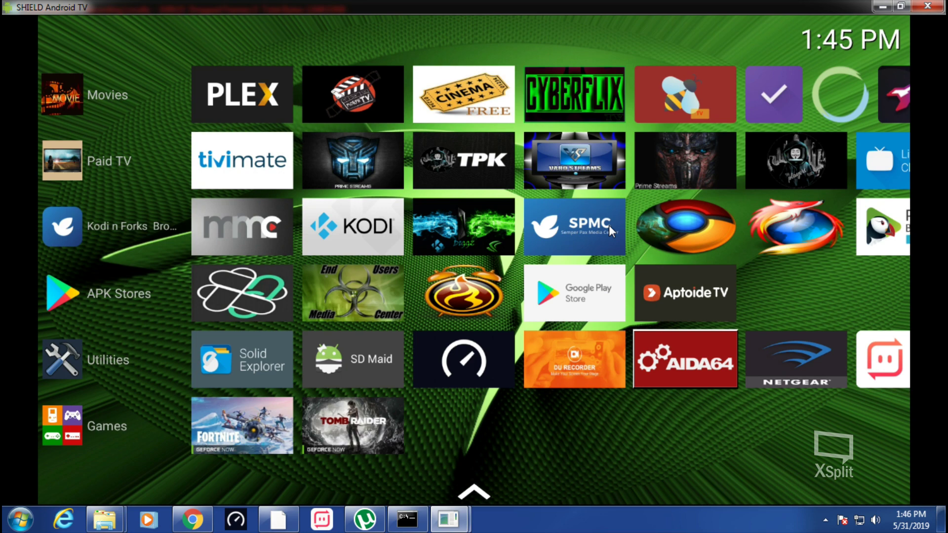
Move focus from the app tiles to the settings gear and open the SHIELD's Settings panel
key("Down")
key("Up")
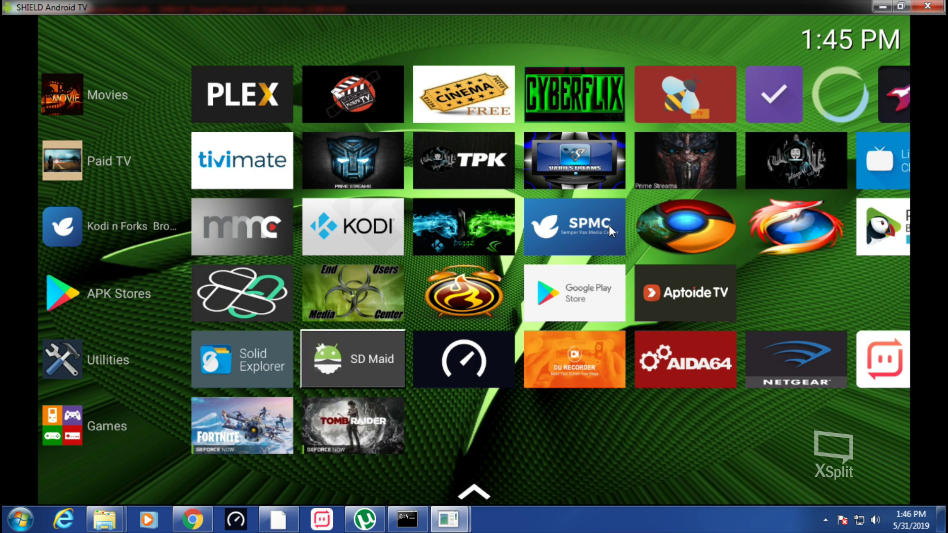
key("Up")
key("Down")
key("Down")
key("Down")
key("Right")
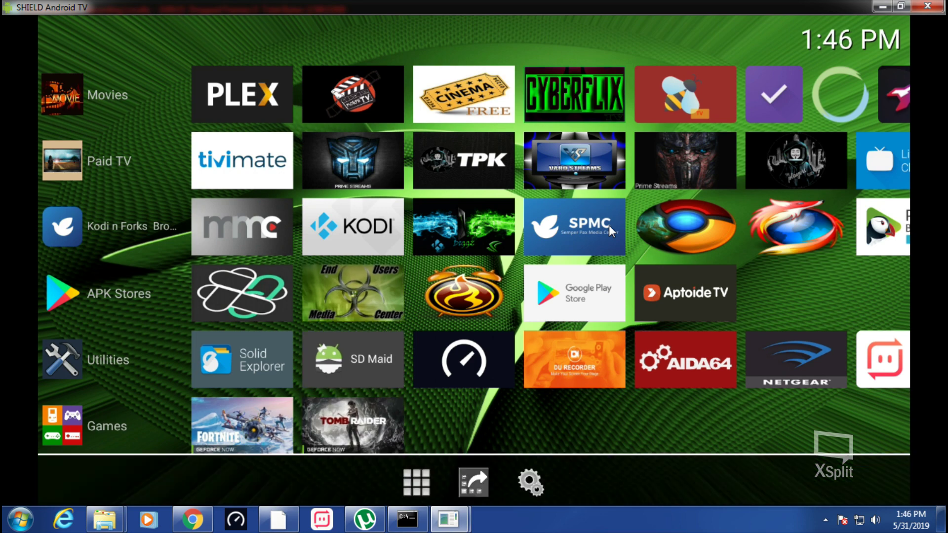
key("Right")
key("Return")
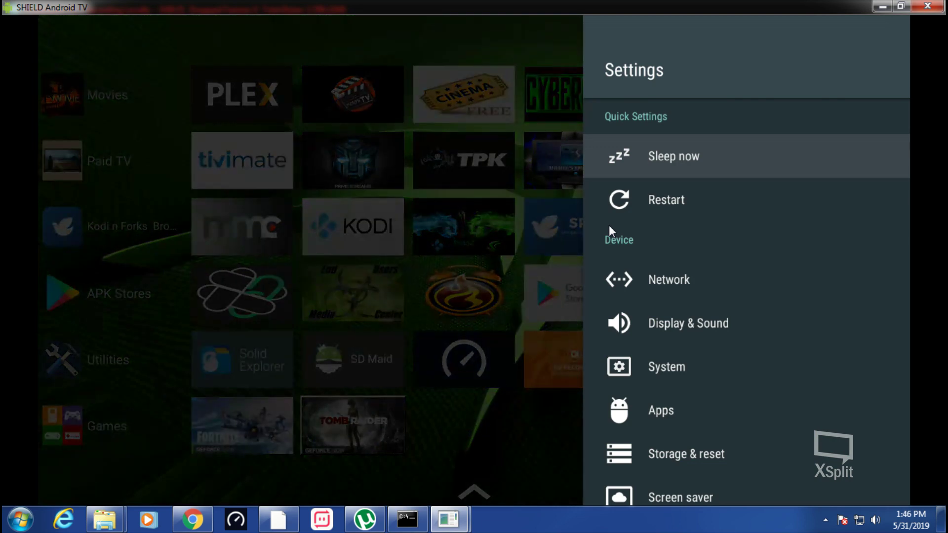
Open Network and view the Ethernet connection details at 192.168.1.5
key("Down")
key("Down")
key("Return")
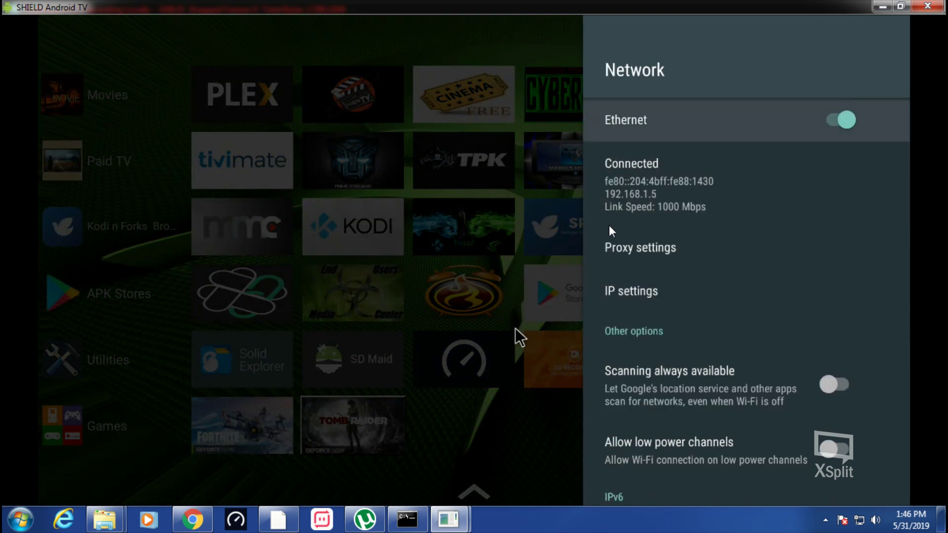
key("Down")
key("Down")
key("Up")
key("Up")
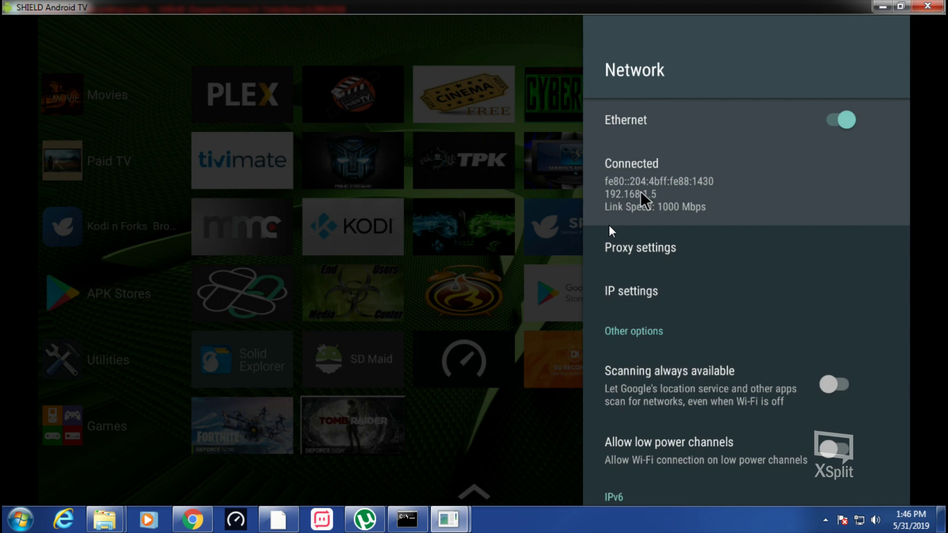
Return to Settings, open Developer options and focus Network debugging at 192.168.1.5:5555
key("Escape")
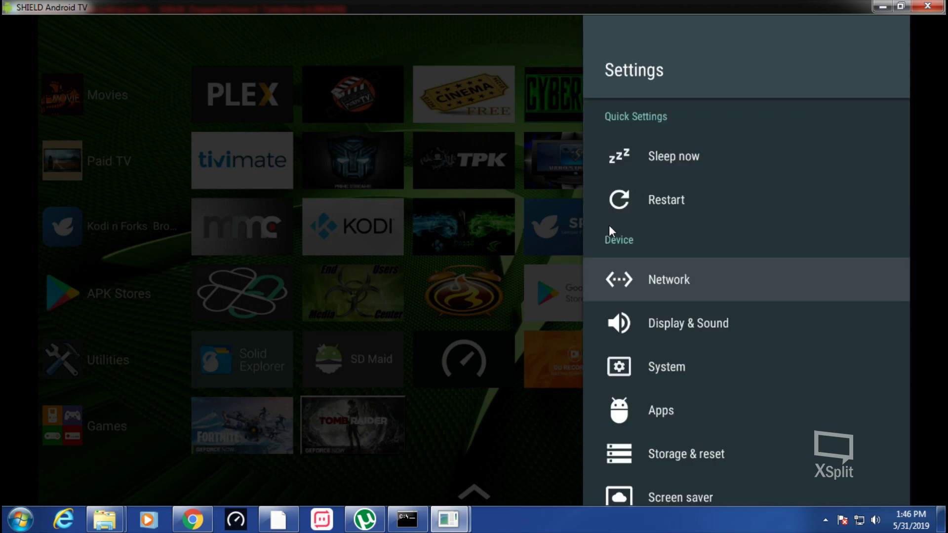
key("Down")
key("Down")
key("Down")
key("Down")
key("Down")
key("Down")
key("Down")
key("Down")
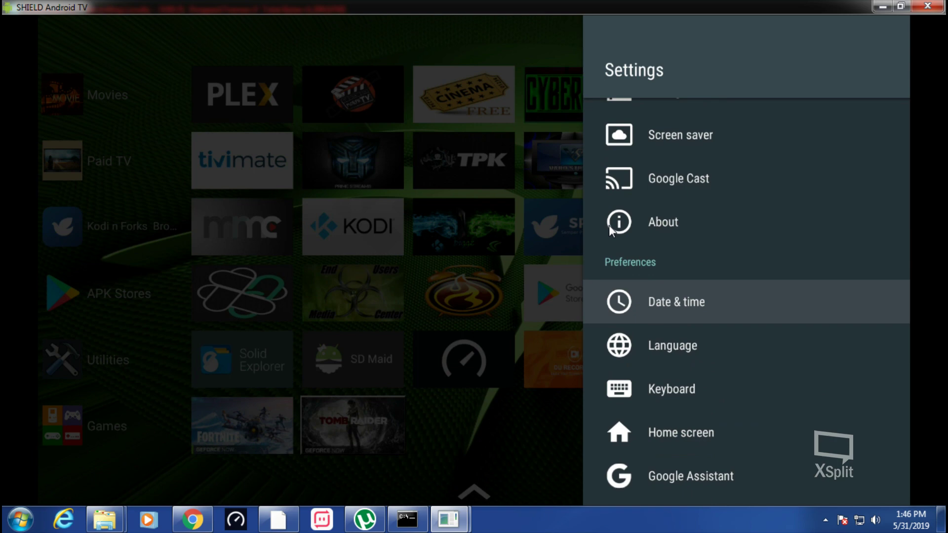
key("Up")
key("Down")
key("Down")
key("Down")
key("Down")
key("Down")
key("Down")
key("Down")
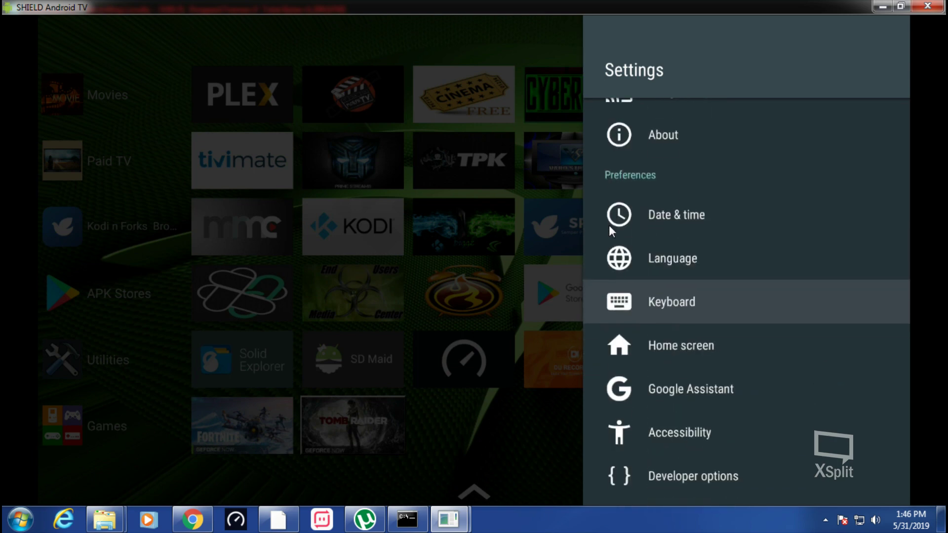
key("Return")
key("Down")
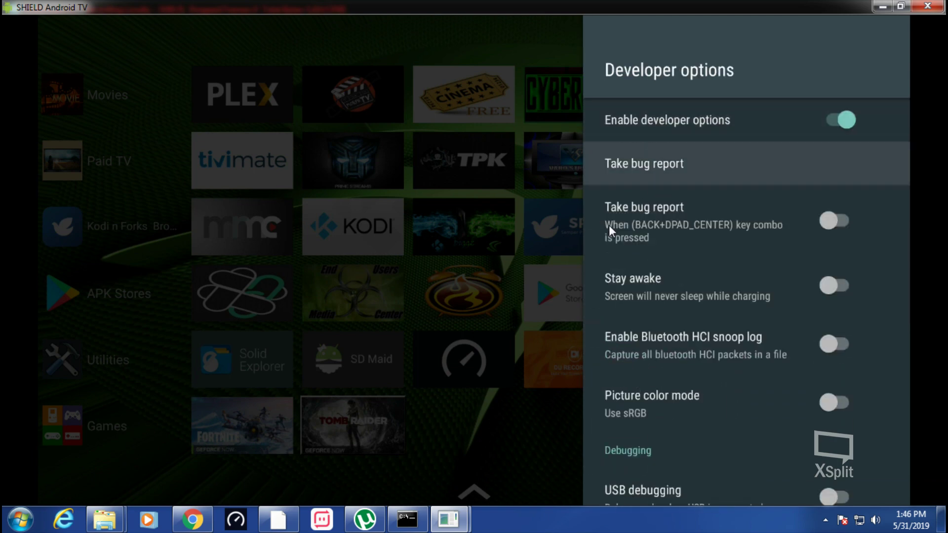
key("Down")
key("Down")
key("Down")
key("Down")
key("Down")
key("Down")
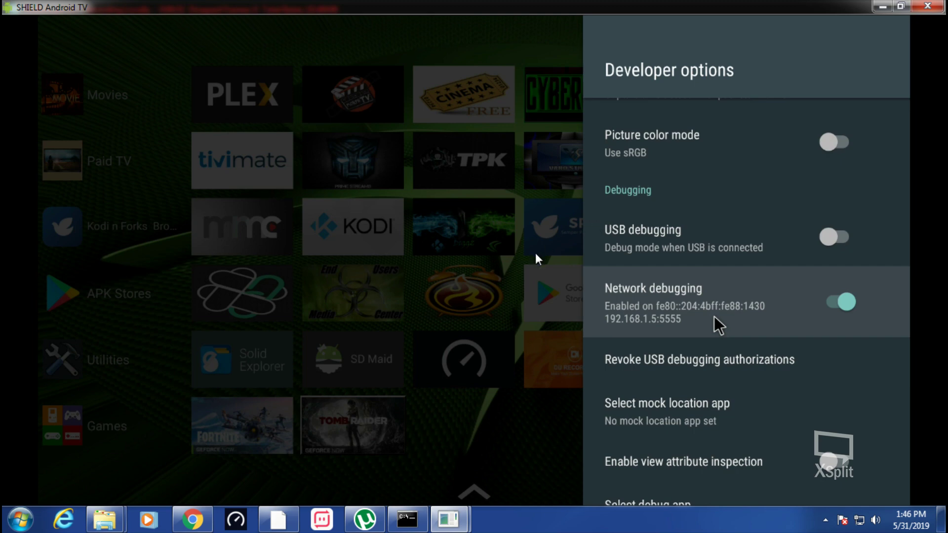
Bring Chrome forward and search Google for 'scrcpy' in a new tab
left_click(193, 518)
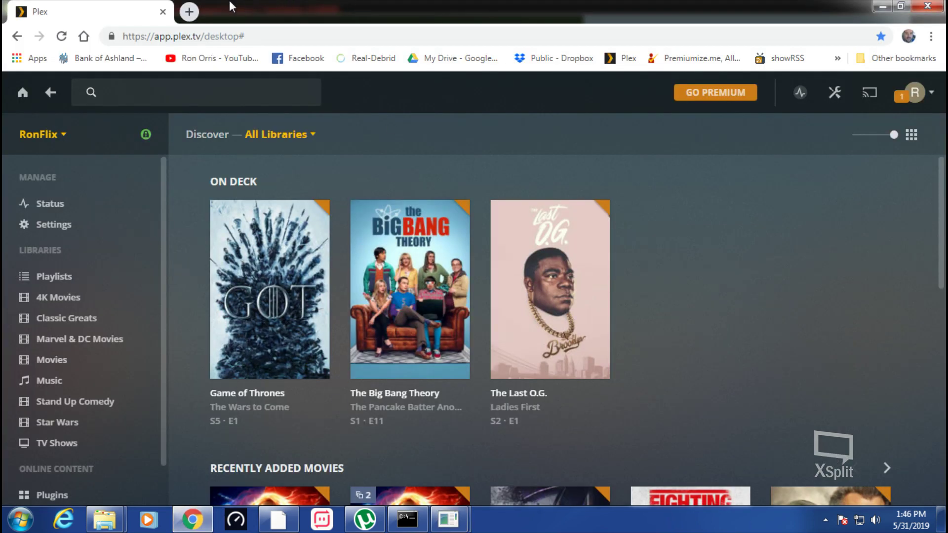
left_click(189, 11)
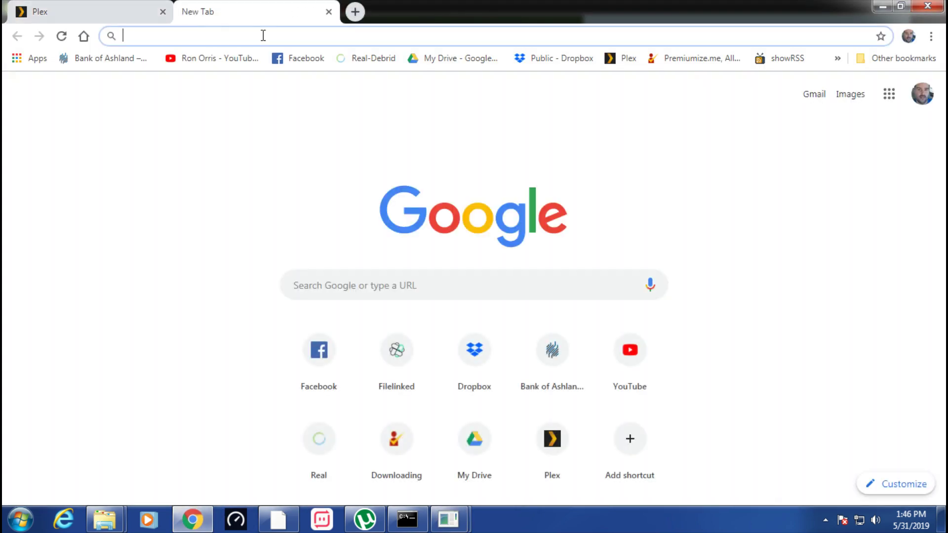
left_click(358, 284)
type("scrc")
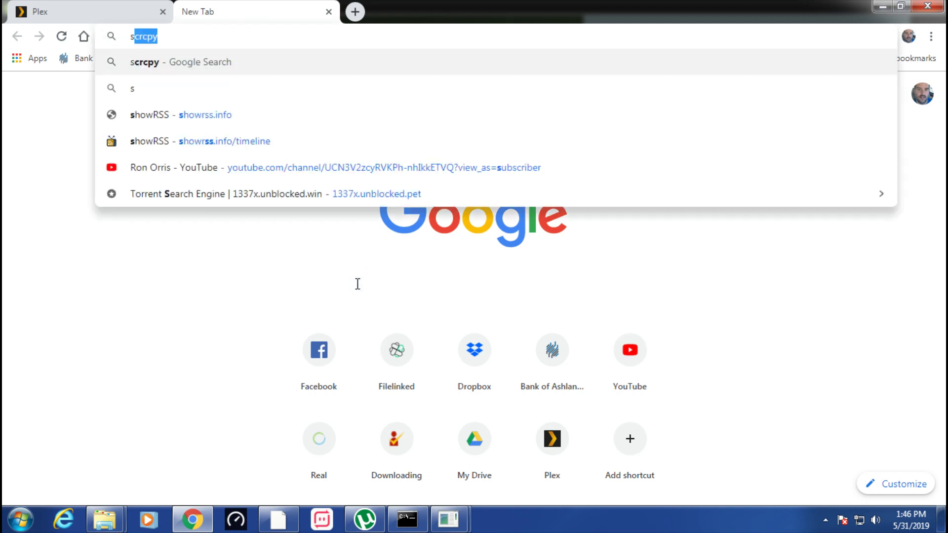
type("py")
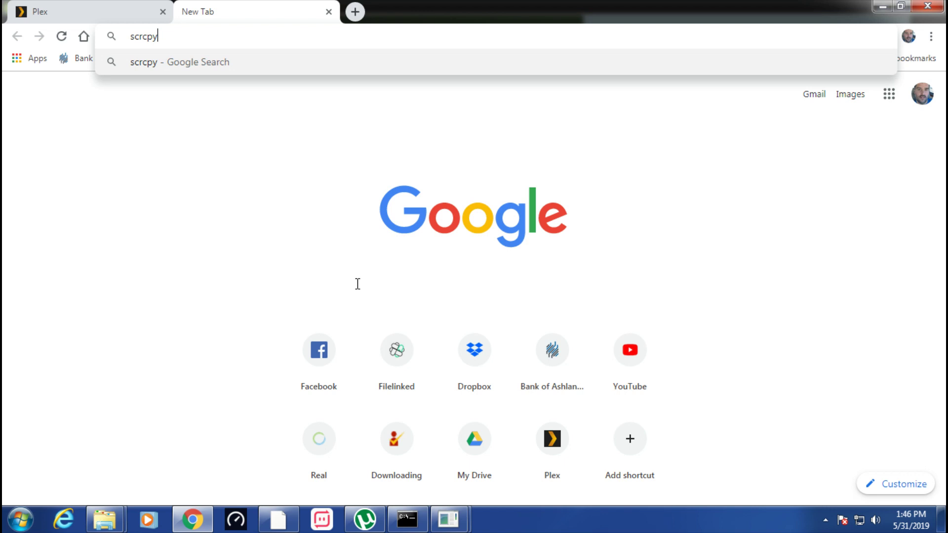
key("Return")
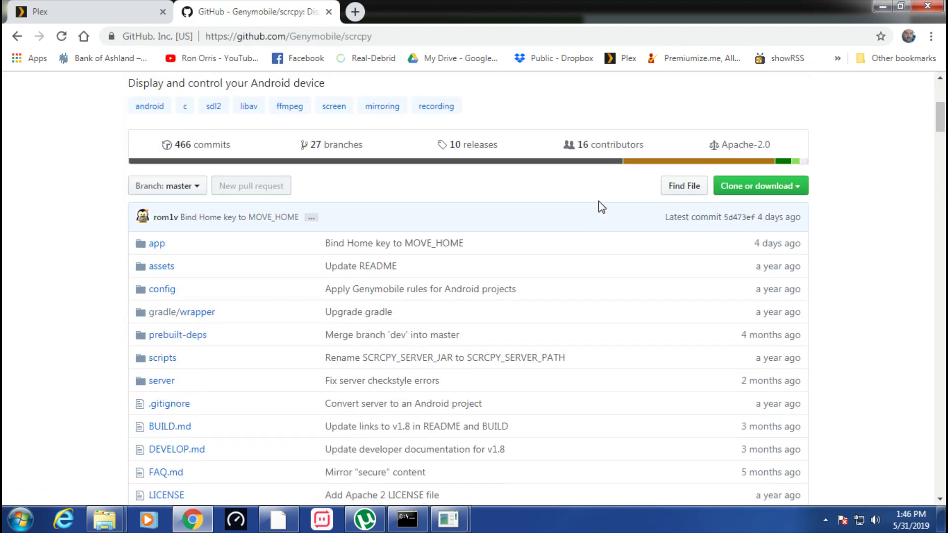
Scroll the scrcpy README down to the Windows section listing scrcpy-win64-v1.8.zip
scroll(595, 212, "down", 20)
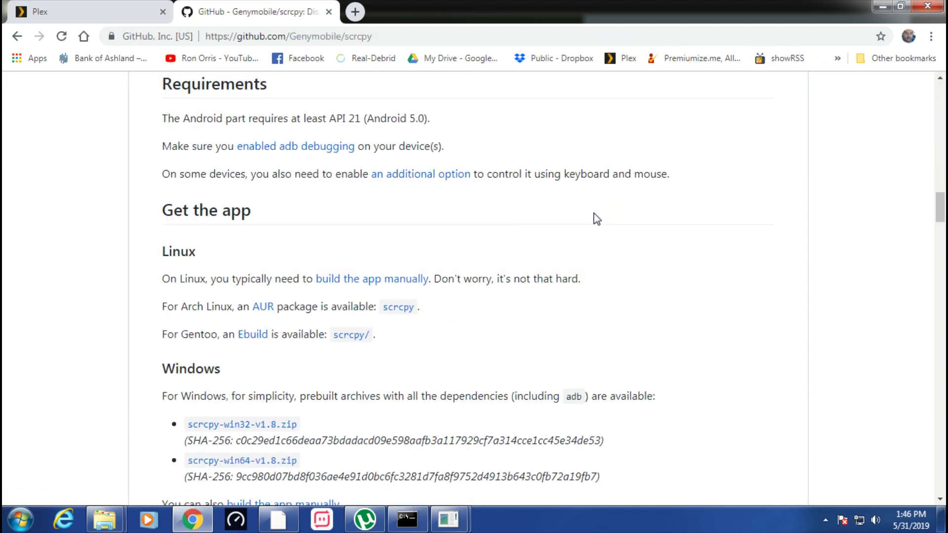
scroll(596, 219, "down", 3)
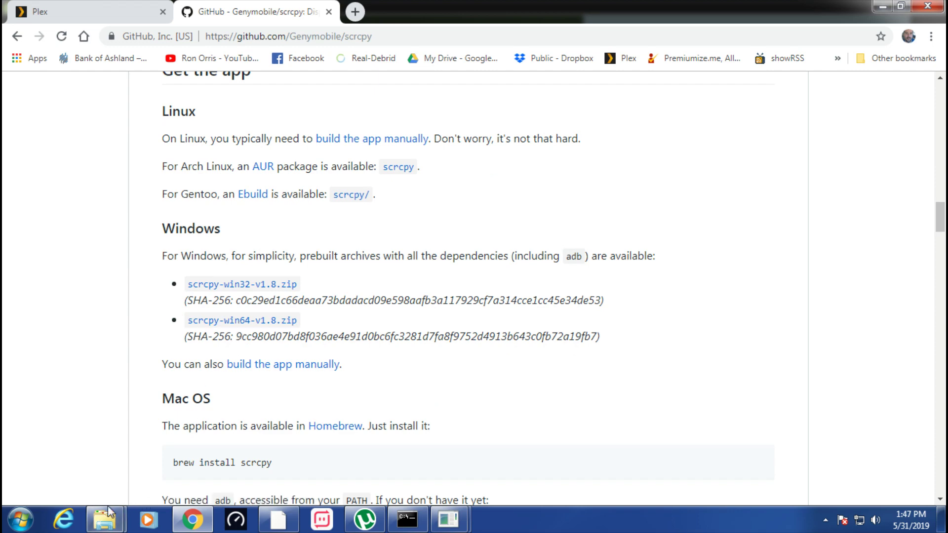
mouse_move(105, 515)
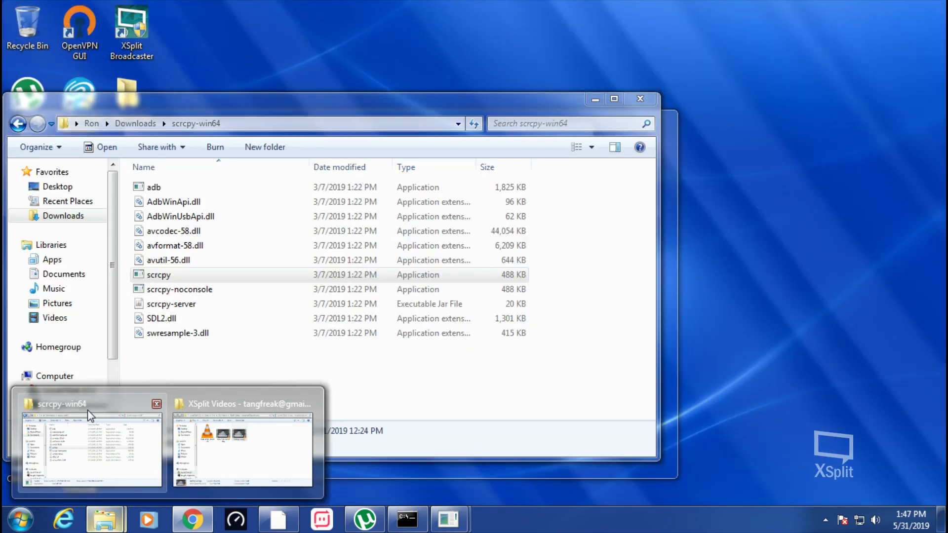
Go to Downloads and open the extracted scrcpy-win64 folder holding adb and scrcpy
left_click(88, 410)
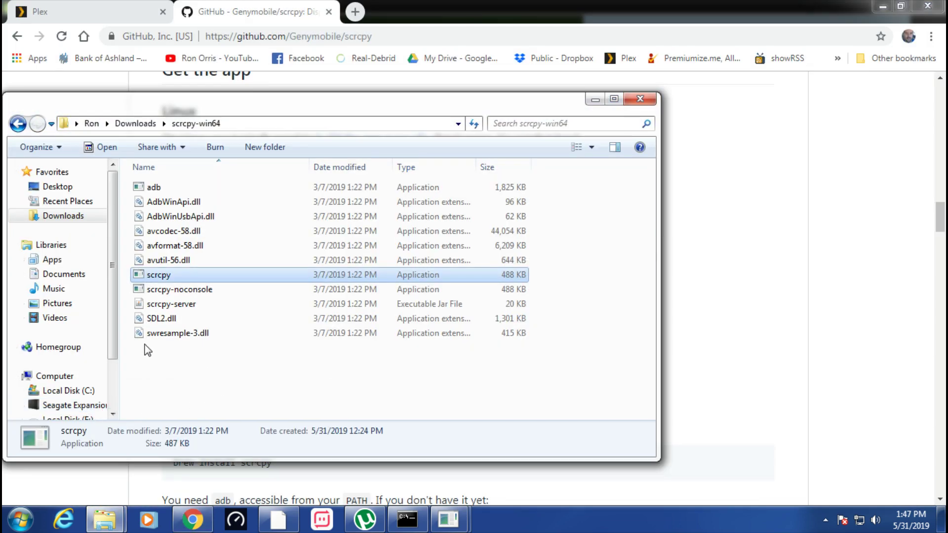
left_click(73, 221)
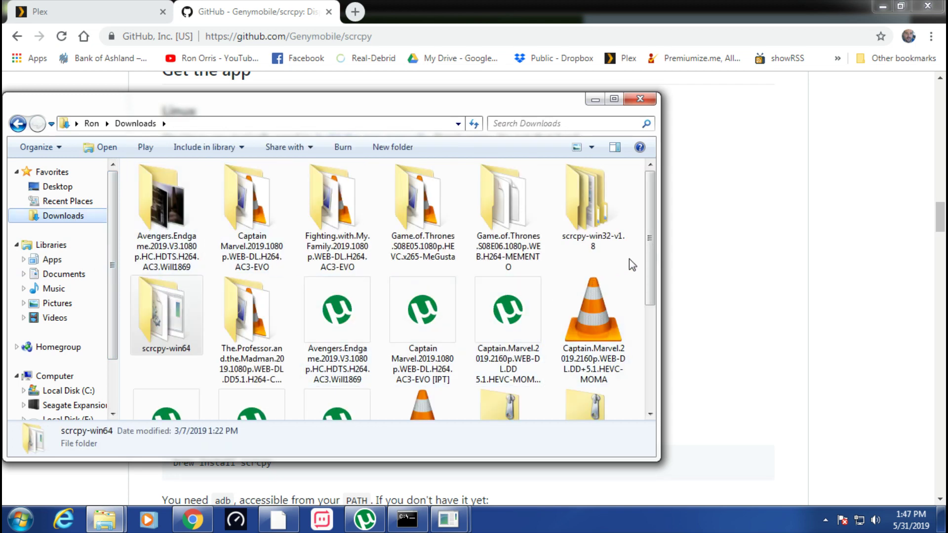
left_click_drag(646, 257, 648, 304)
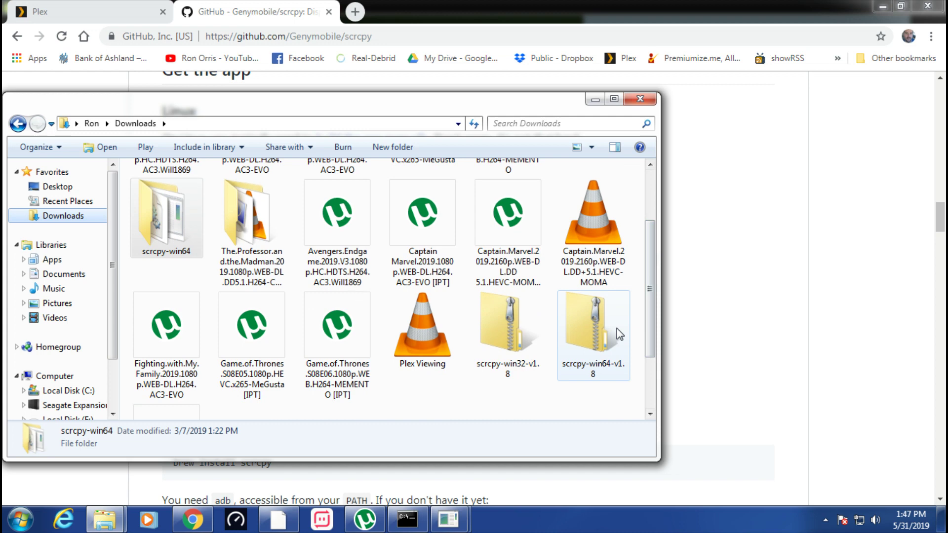
right_click(598, 336)
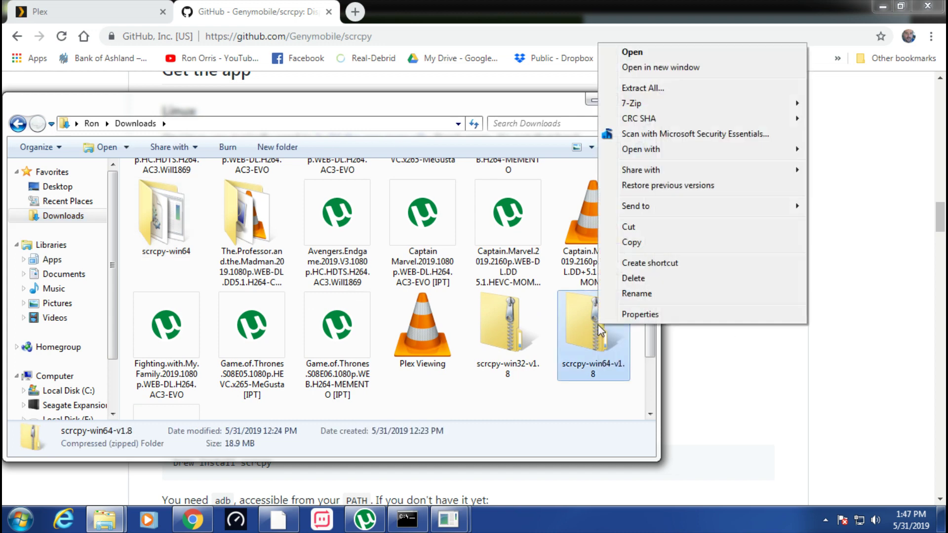
mouse_move(640, 103)
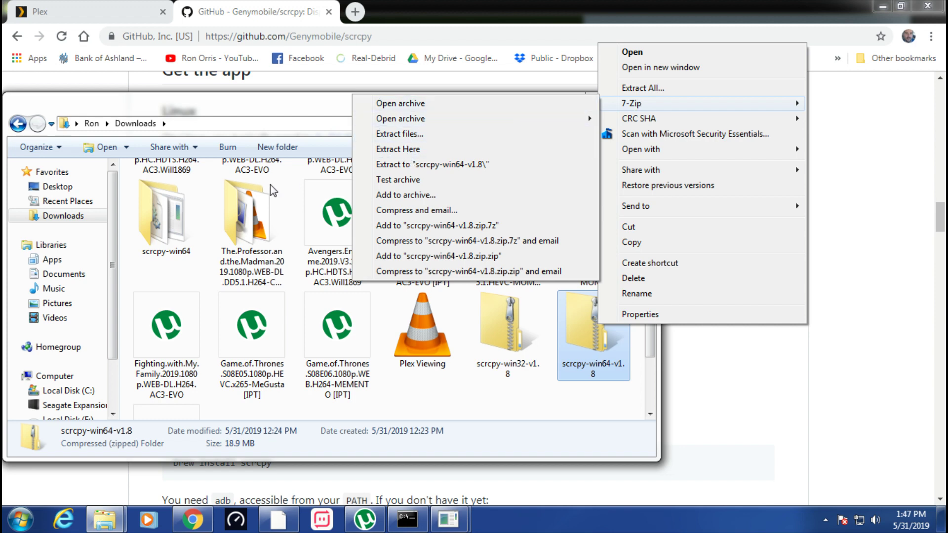
double_click(165, 241)
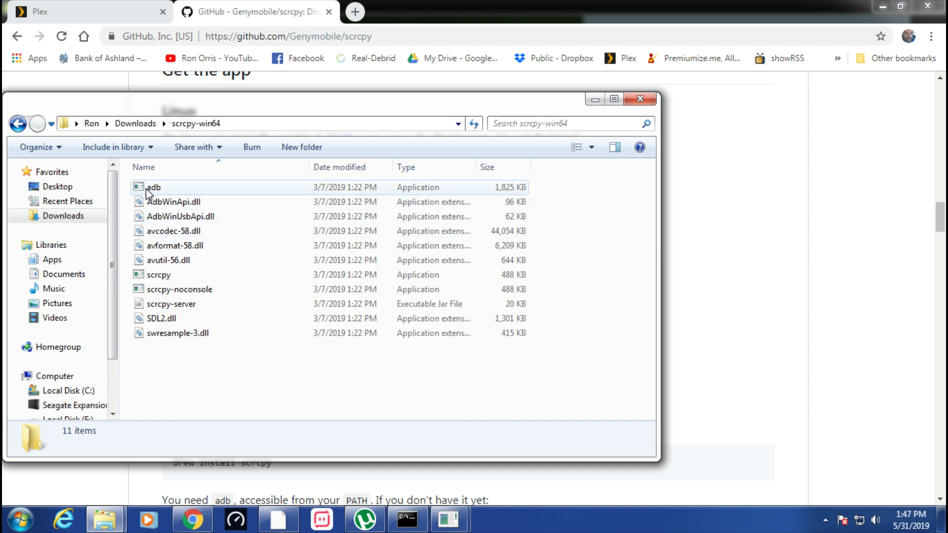
Open a command window in the scrcpy-win64 folder from the folder's context menu
left_click(147, 193)
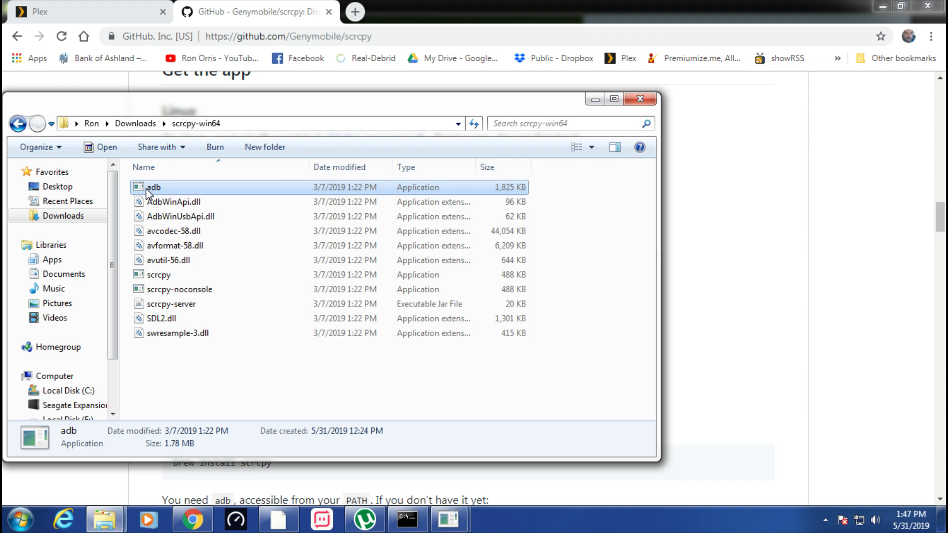
left_click(424, 383)
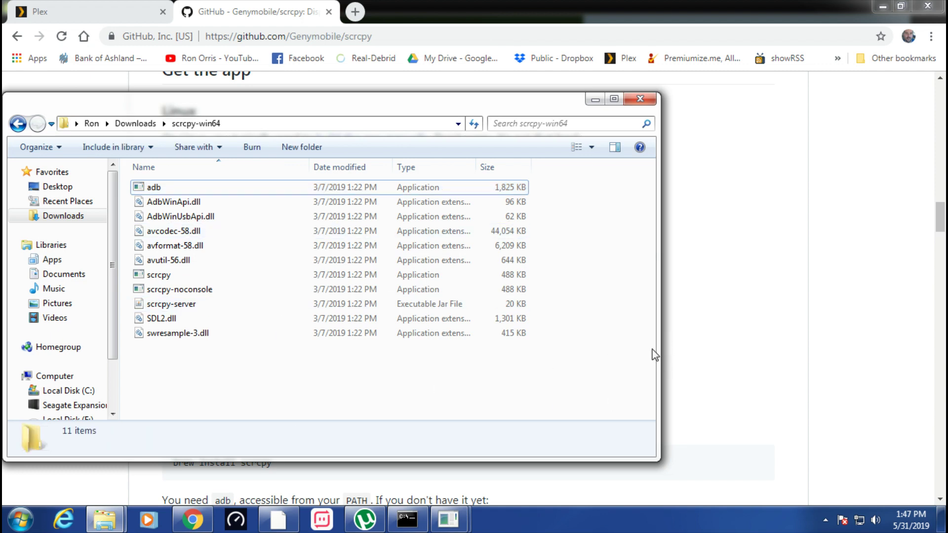
right_click(615, 360)
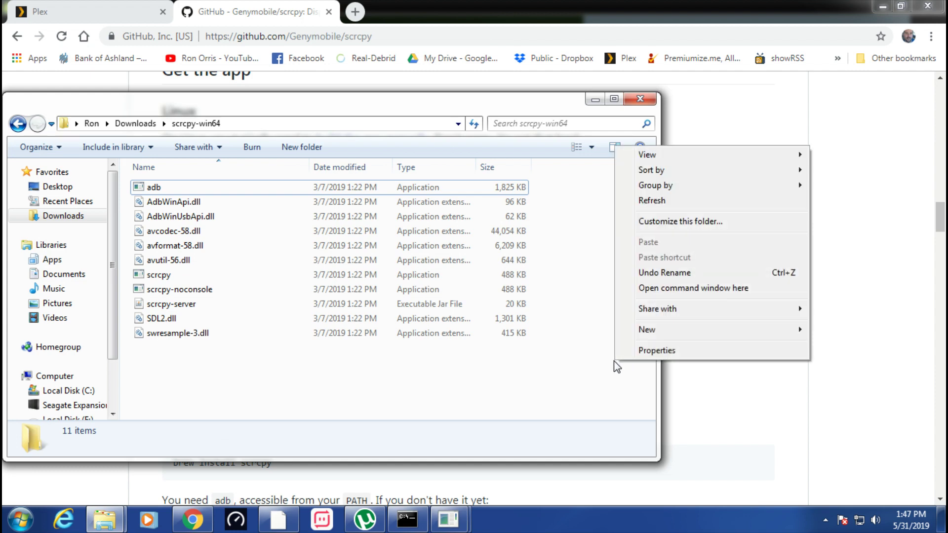
left_click(658, 291)
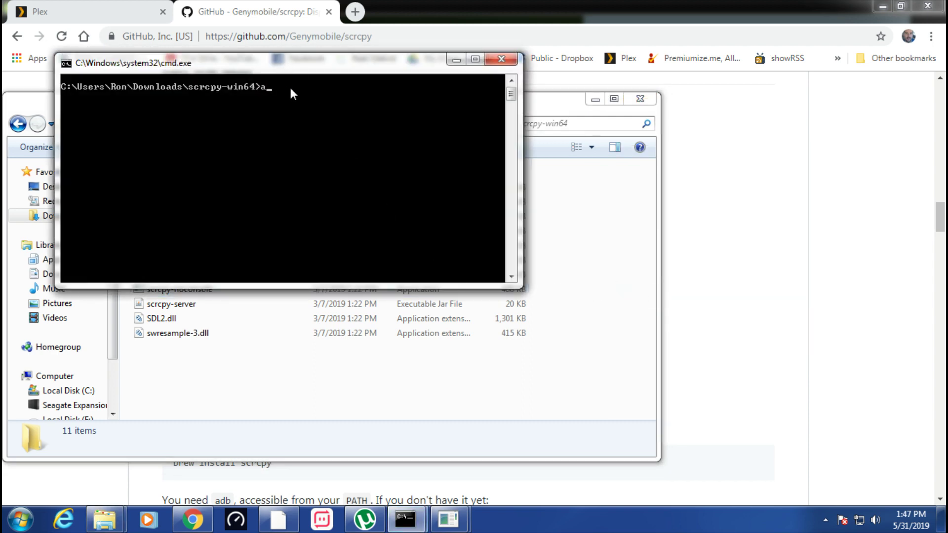
Run adb, connect it with 'adb connect 192.168.1.5', then minimize the console
type("adb")
key("Return")
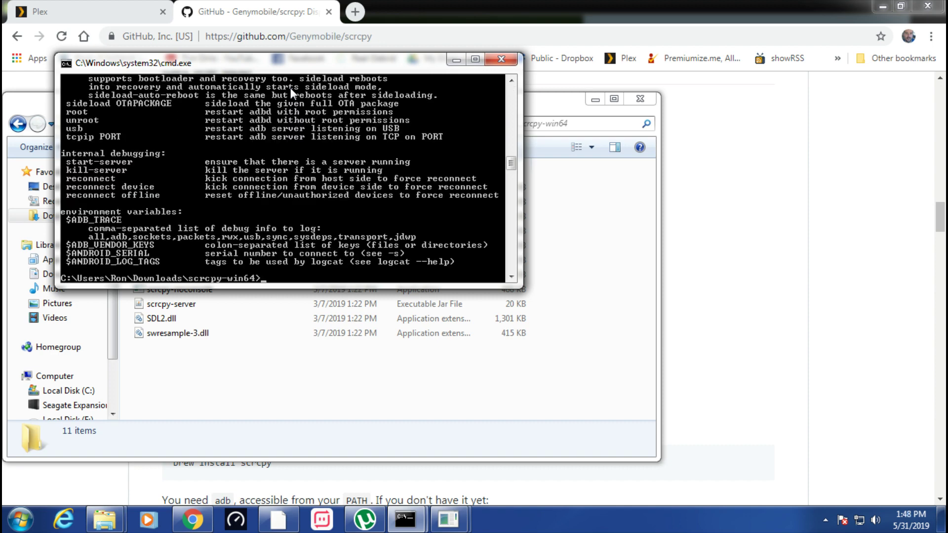
type("adb connect 192.168.1.5")
key("Return")
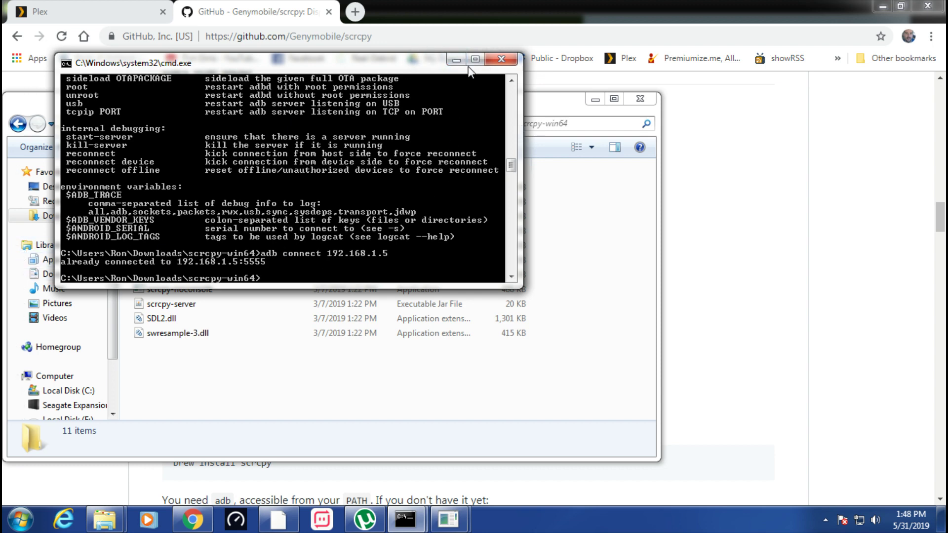
left_click(454, 60)
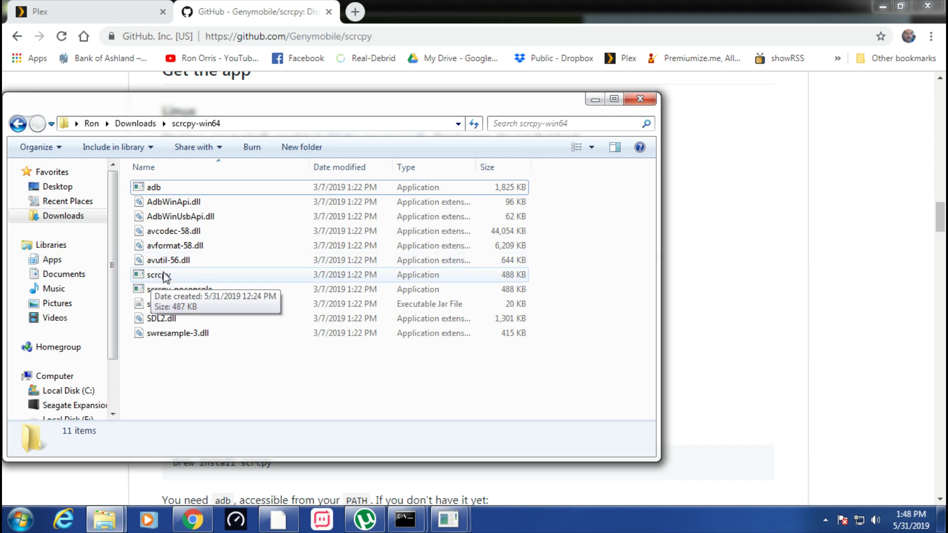
Launch scrcpy.exe, maximize the SHIELD mirror, and back out to the TV home screen
double_click(163, 275)
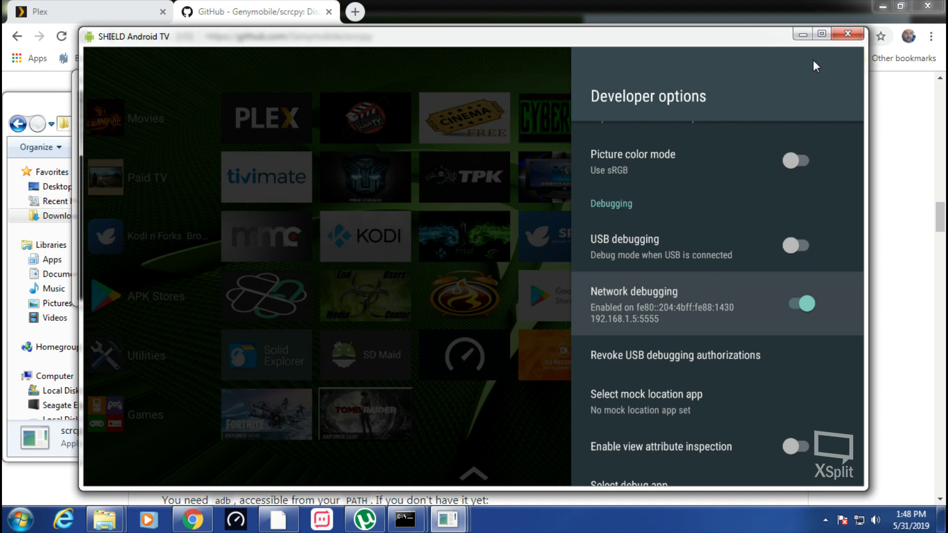
left_click(822, 33)
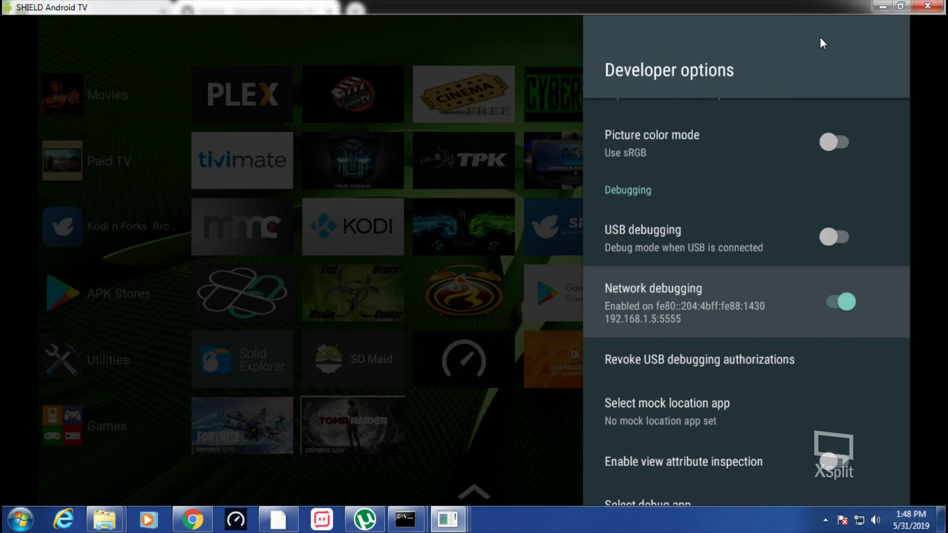
right_click(400, 218)
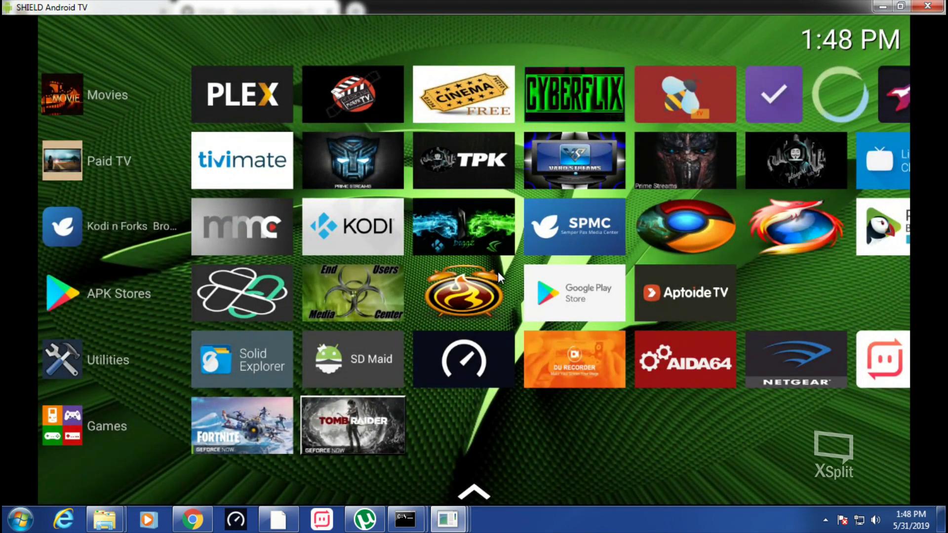
key("Up")
key("Up")
key("Up")
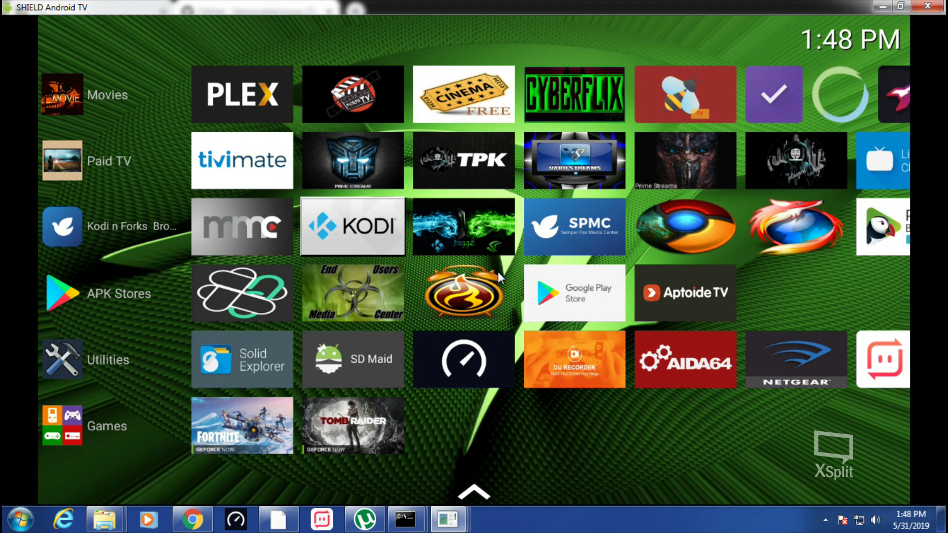
key("Right")
key("Right")
key("Right")
key("Left")
key("Left")
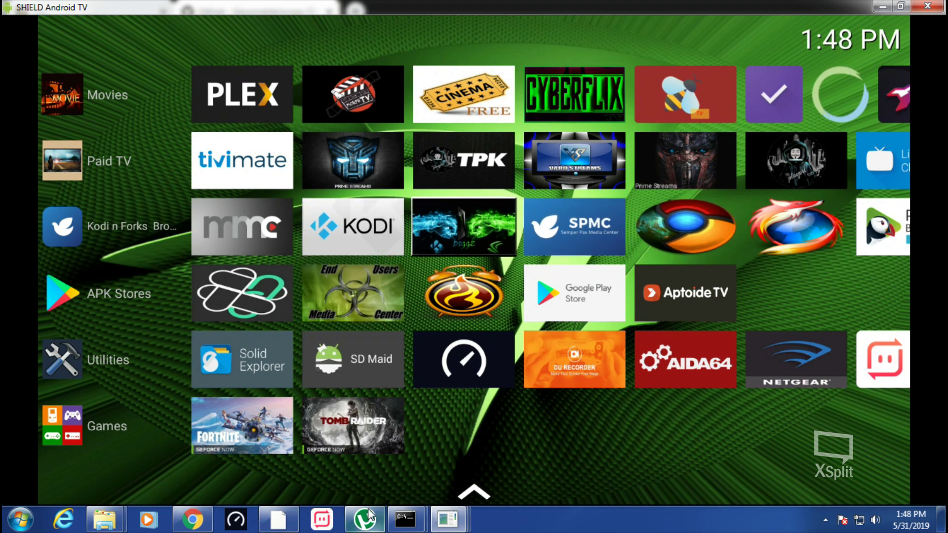
Close the duplicate SHIELD mirroring window from its taskbar preview
mouse_move(444, 524)
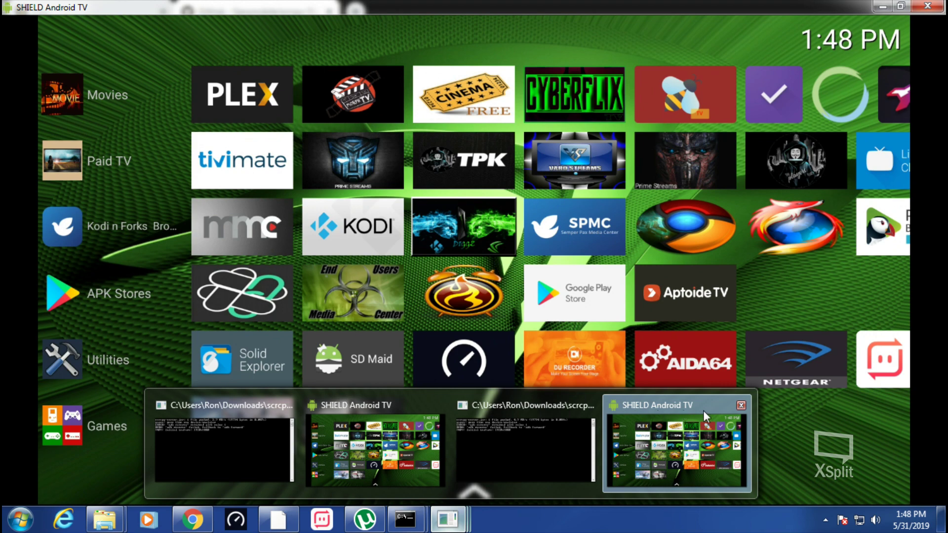
mouse_move(734, 407)
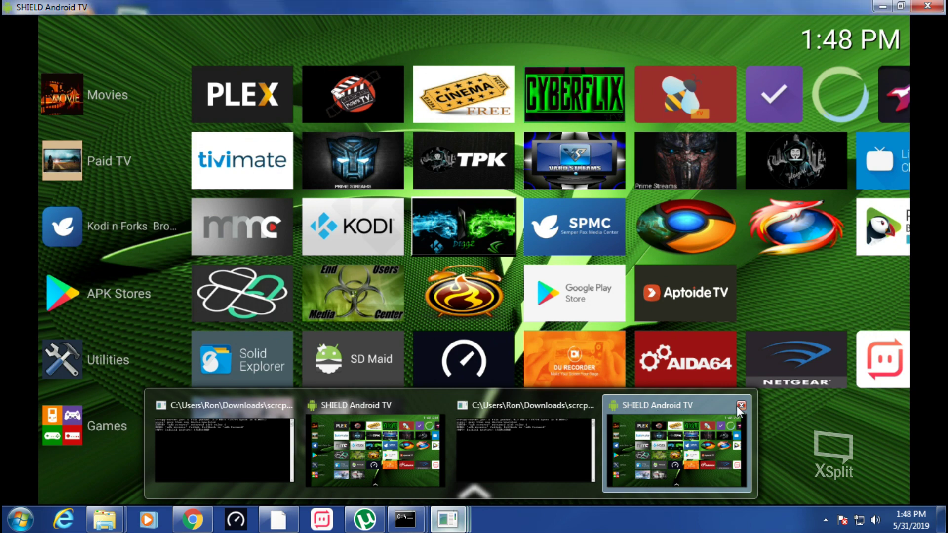
left_click(740, 405)
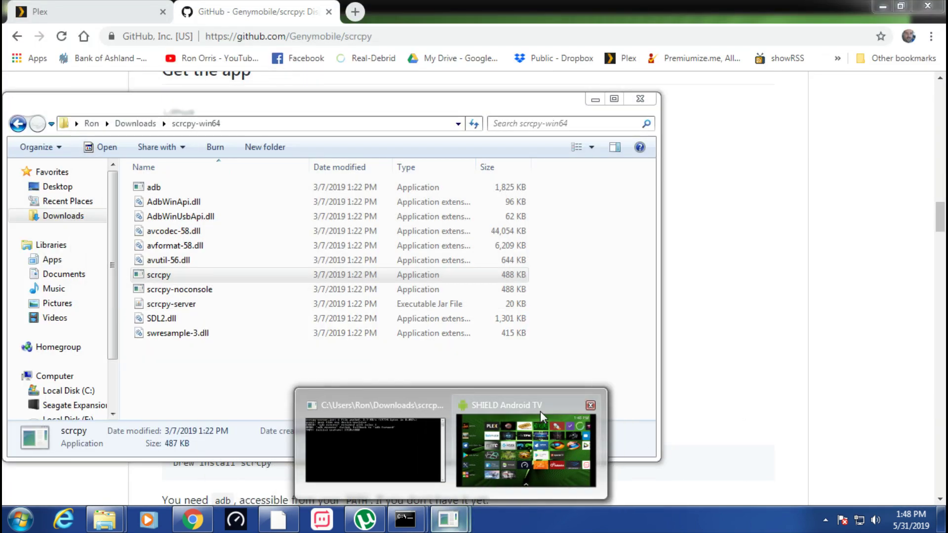
Restore the SHIELD Android TV mirror window from its taskbar thumbnail
left_click(540, 408)
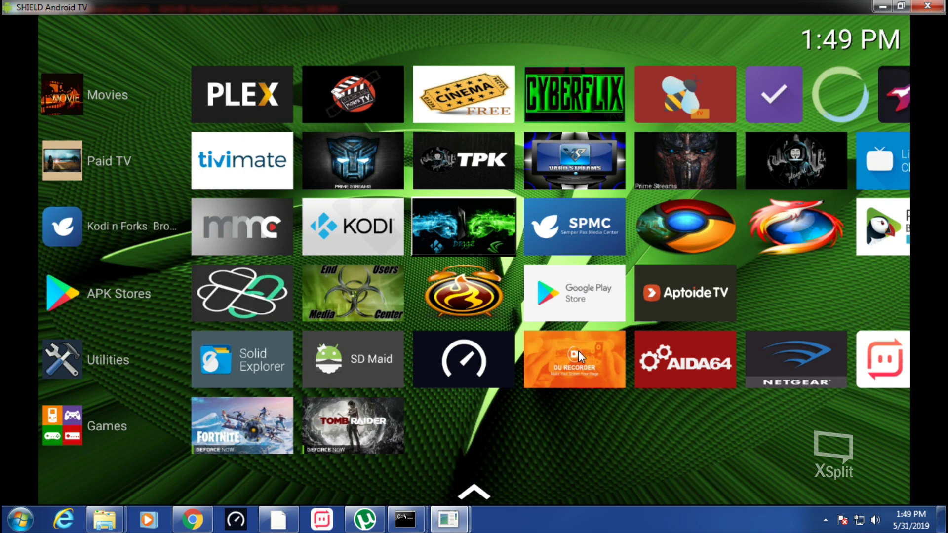
In MrMC, open the 4K Movies library and the Avengers: Infinity War page, then return to the list
key("Down")
key("Down")
key("Left")
key("Left")
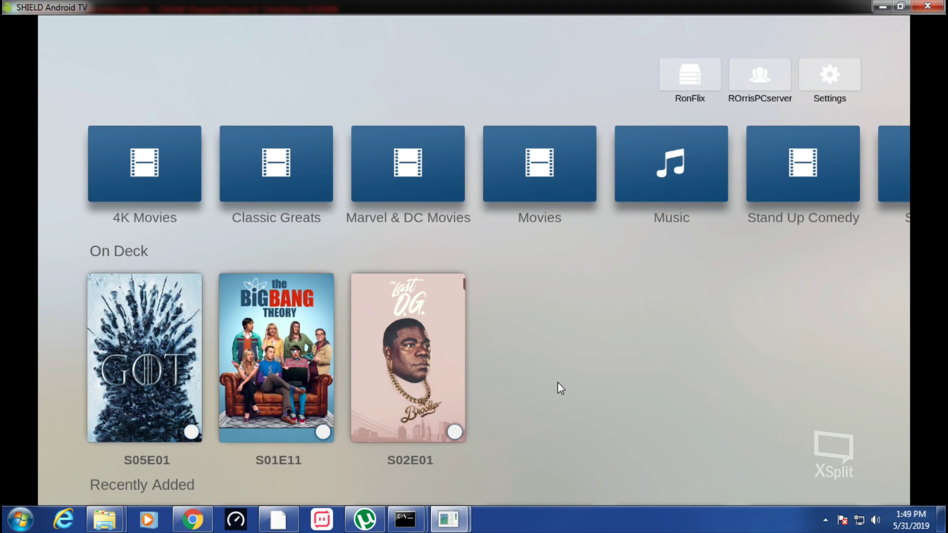
key("Down")
key("Return")
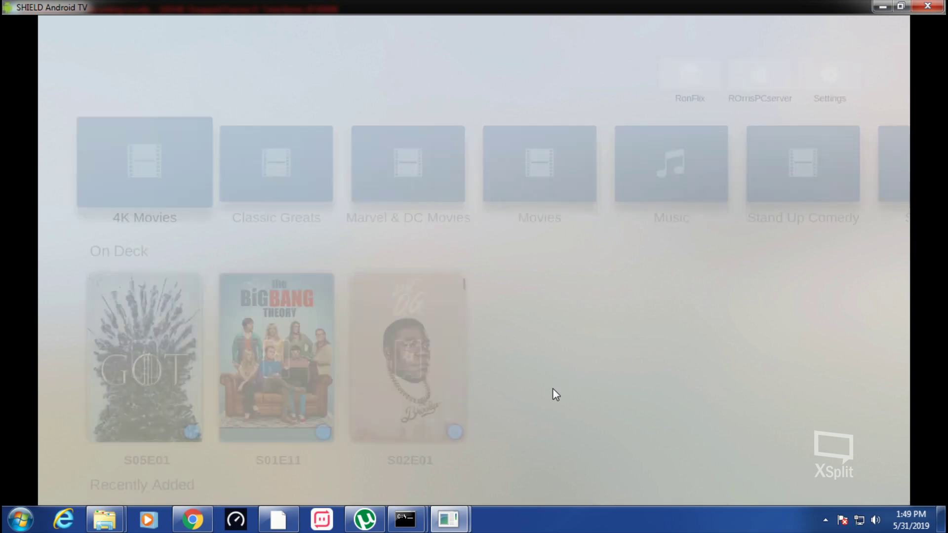
key("Down")
key("Down")
key("Down")
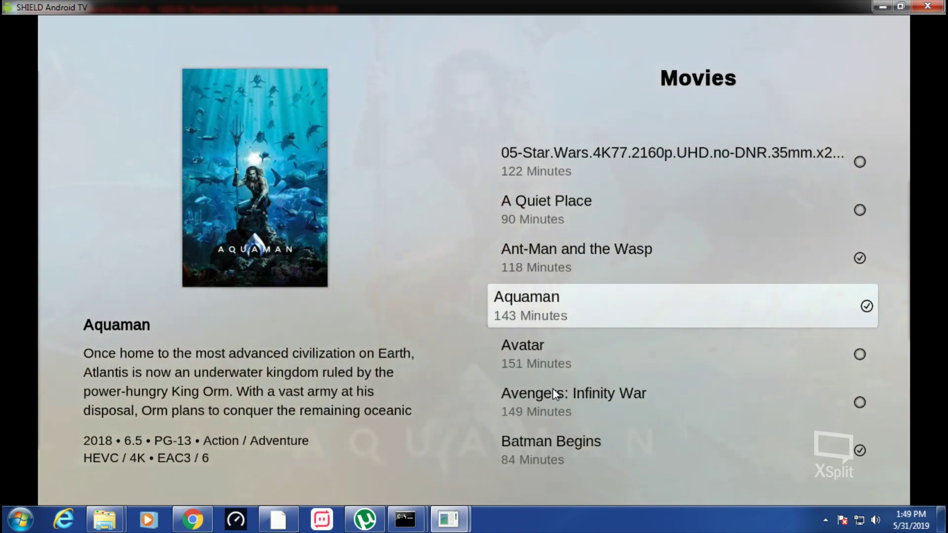
key("Down")
key("Down")
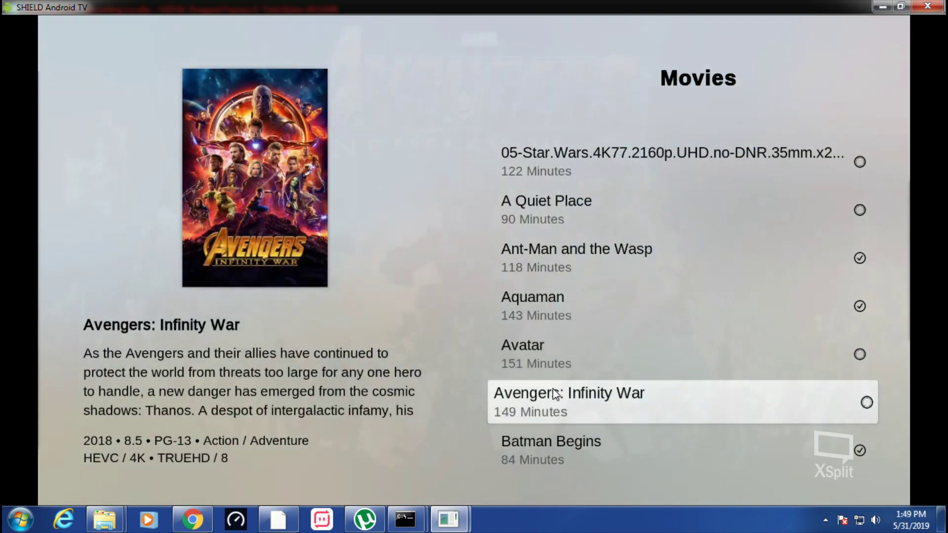
key("Return")
key("Escape")
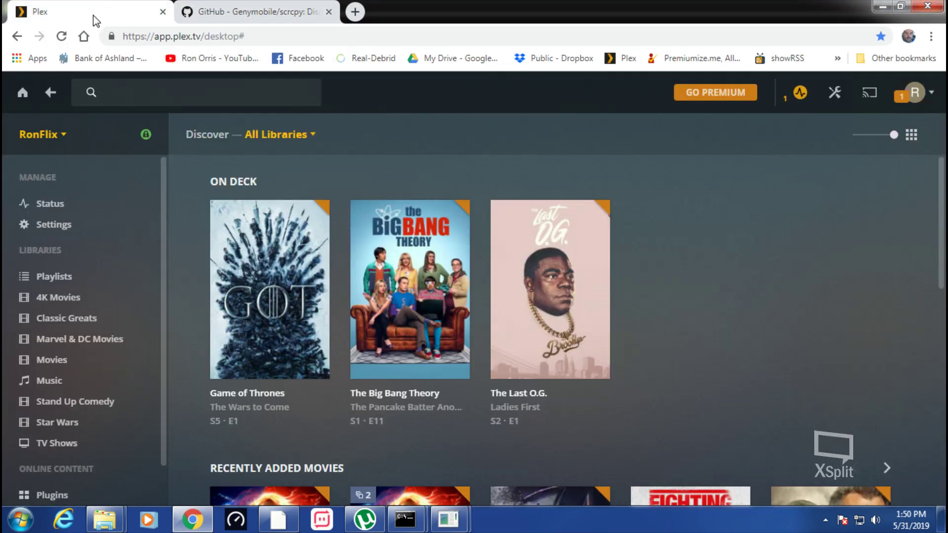
Open the Plex server Dashboard from Activity and scroll to Now Playing to see Avengers: Infinity War direct-playing in 4K HEVC on MrMC
left_click(808, 98)
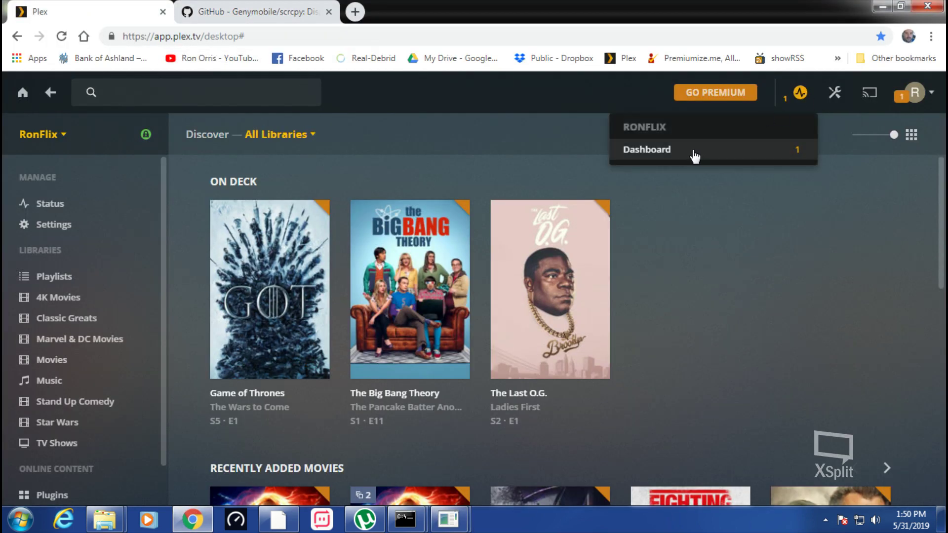
left_click(686, 152)
scroll(533, 316, "down", 3)
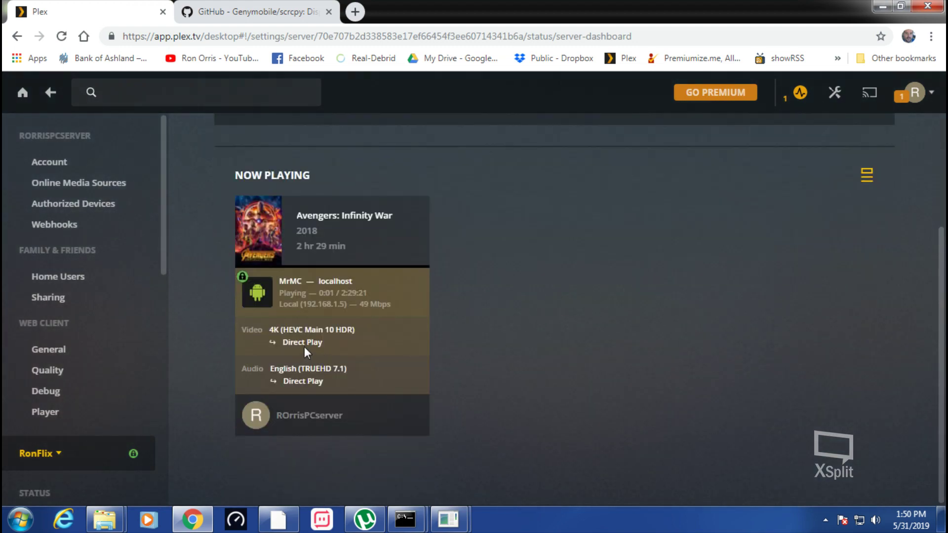